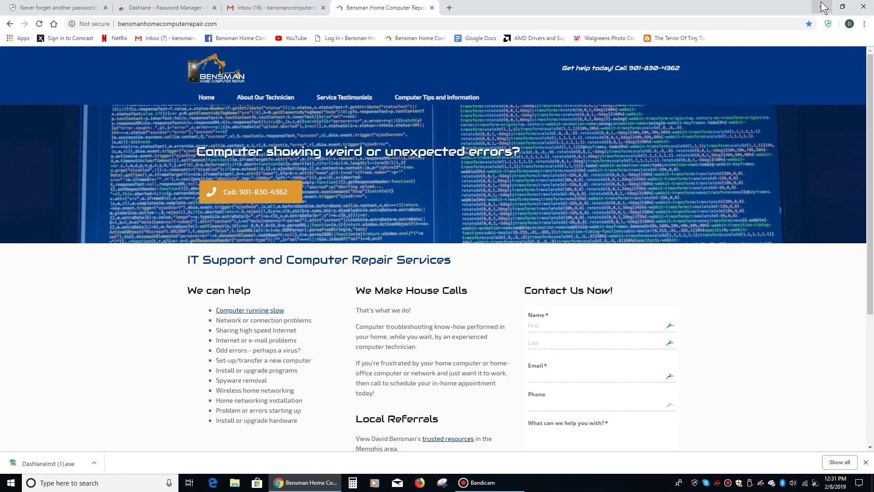
# Search Google for "dashlane" in a new browser tab and open the official Dashlane website from the results.
pyautogui.click(449, 8)
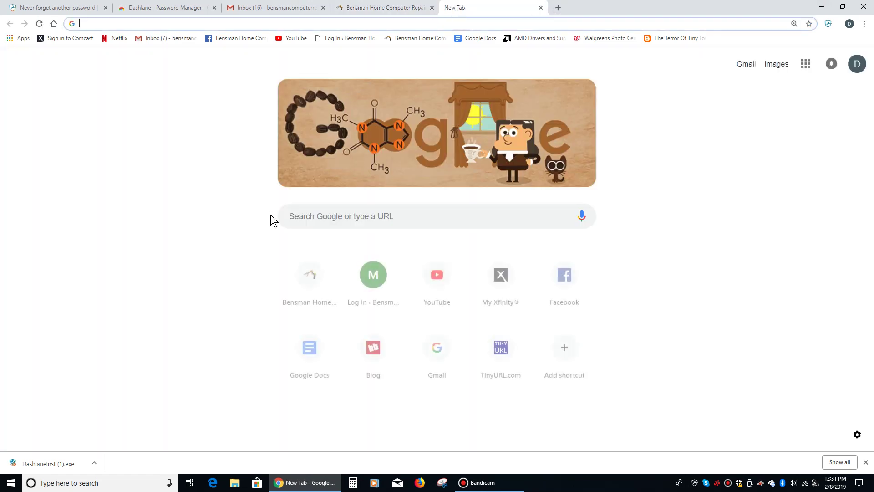
pyautogui.click(318, 211)
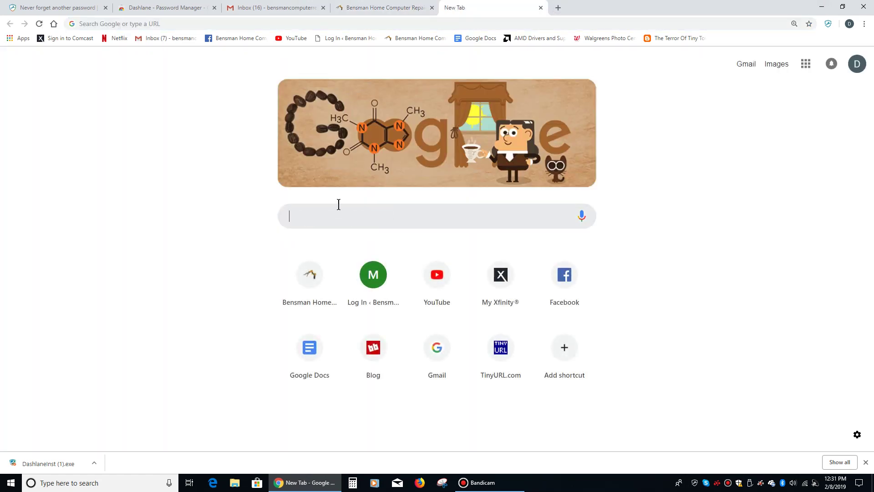
pyautogui.write('dashl')
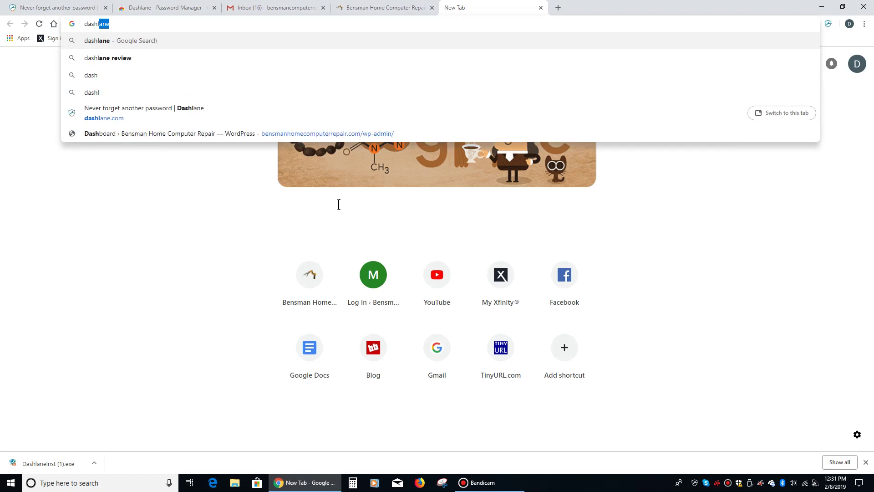
pyautogui.write('ane')
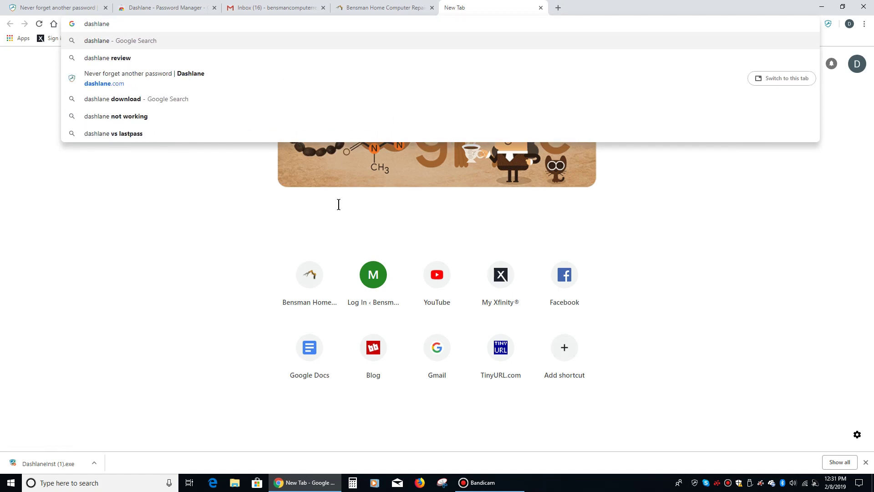
pyautogui.press('Return')
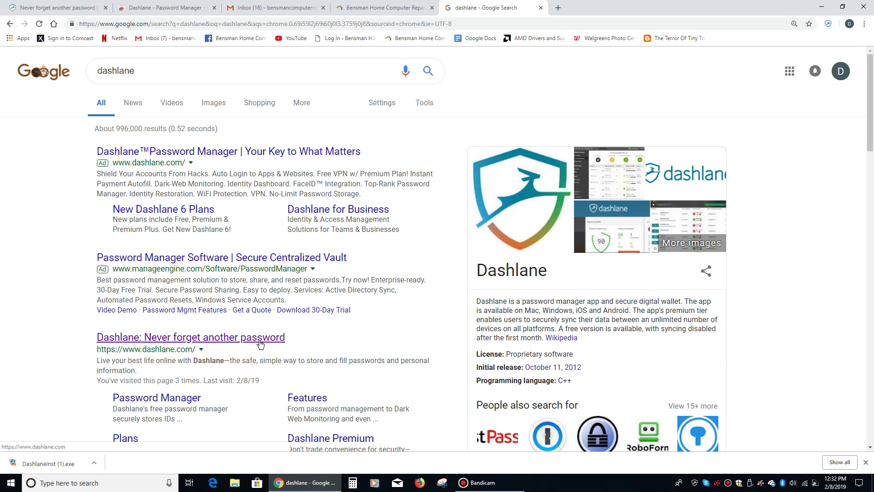
pyautogui.click(147, 340)
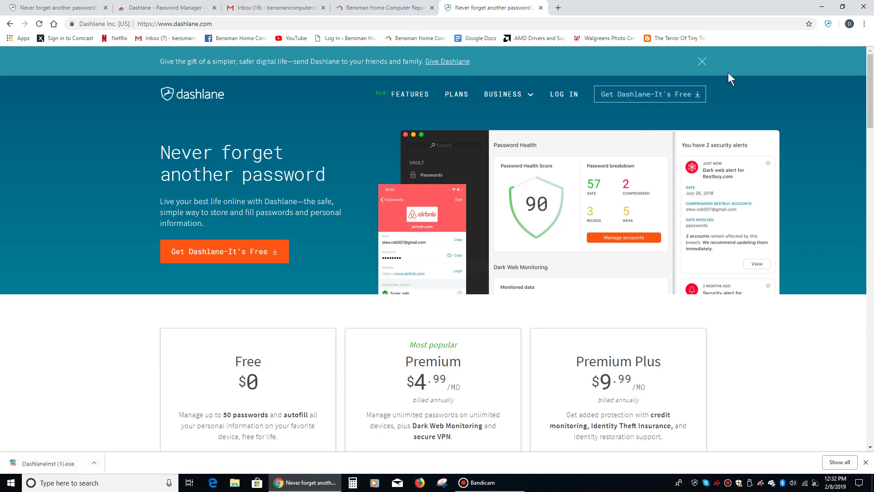
# Close the Dashlane website and switch from Chrome to the Dashlane desktop application.
pyautogui.click(541, 8)
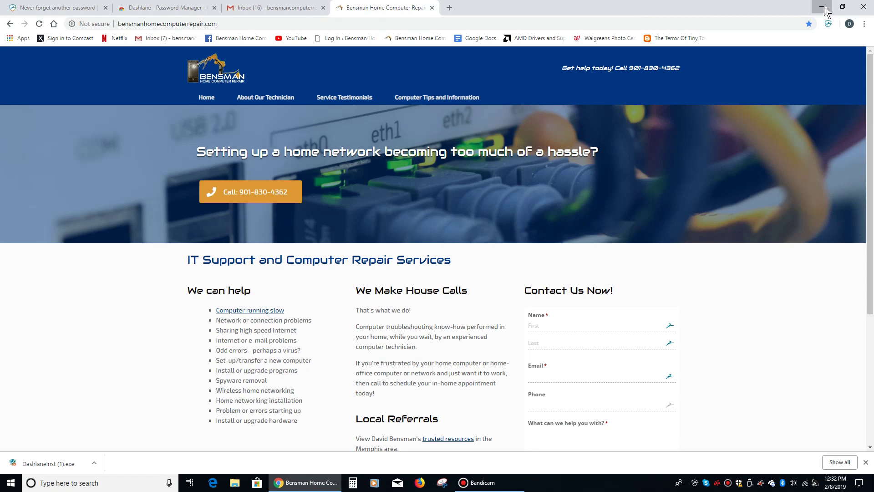
pyautogui.click(822, 7)
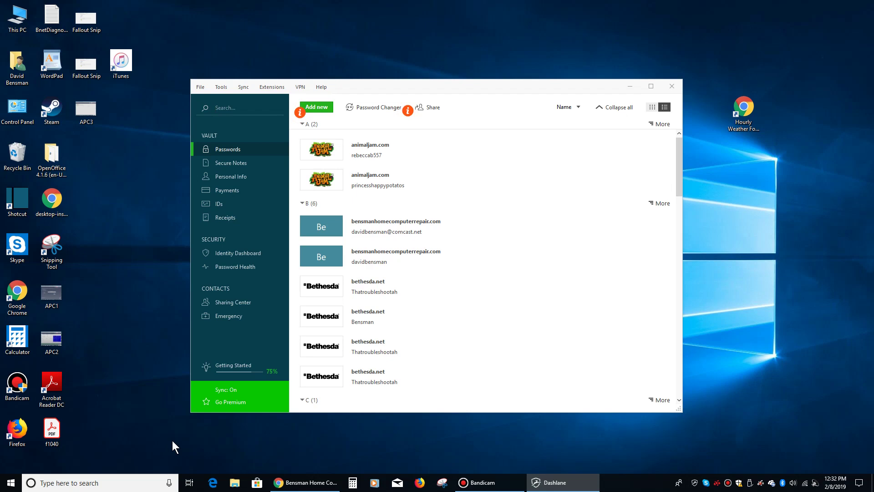
# View the "Dashlane - Password Manager" extension page in the Chrome Web Store, and return to the Dashlane desktop application.
pyautogui.click(304, 482)
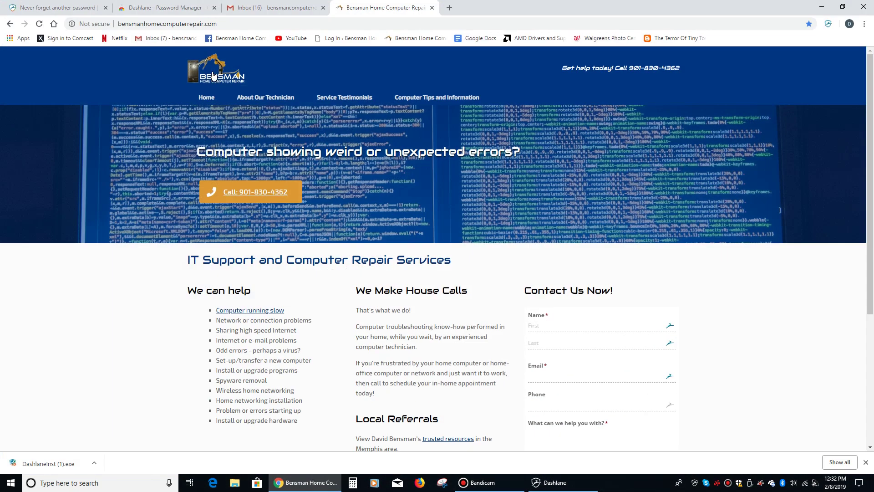
pyautogui.click(141, 8)
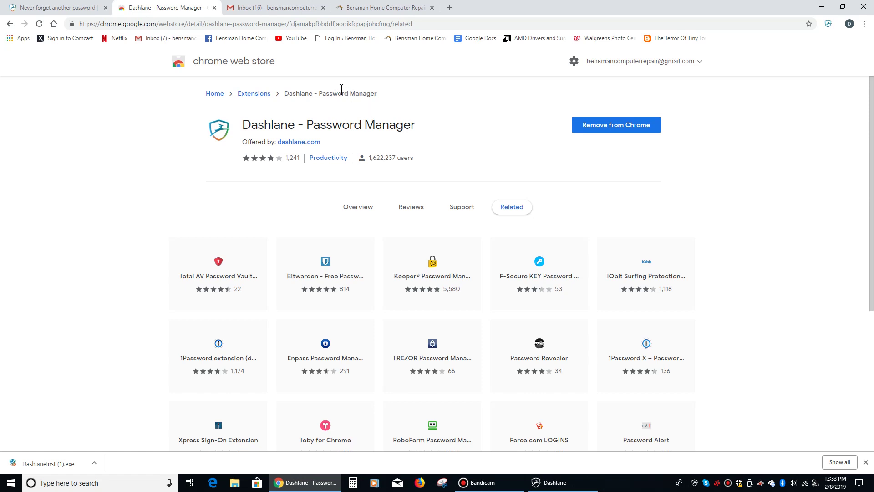
pyautogui.click(824, 8)
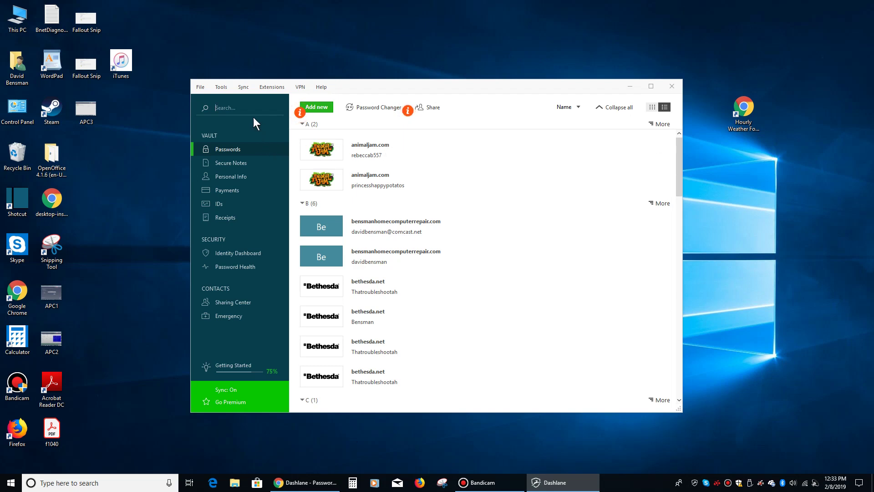
# In Chrome, search Google for "virtual diceware password" in a new tab and open the Diceware Secure Passphrase and Password Generator.
pyautogui.click(308, 481)
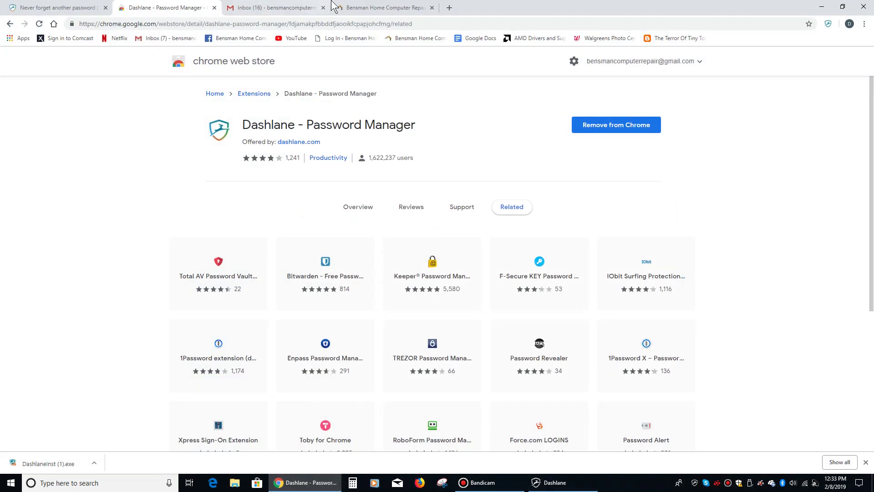
pyautogui.click(448, 10)
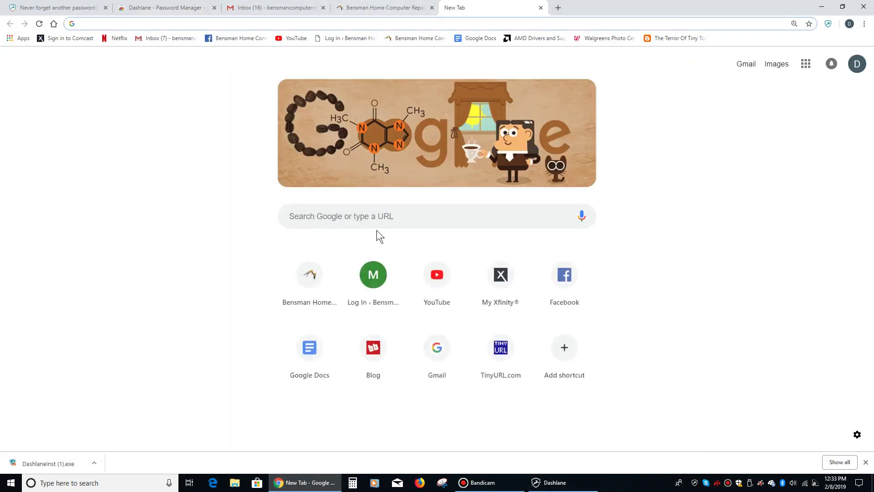
pyautogui.click(381, 214)
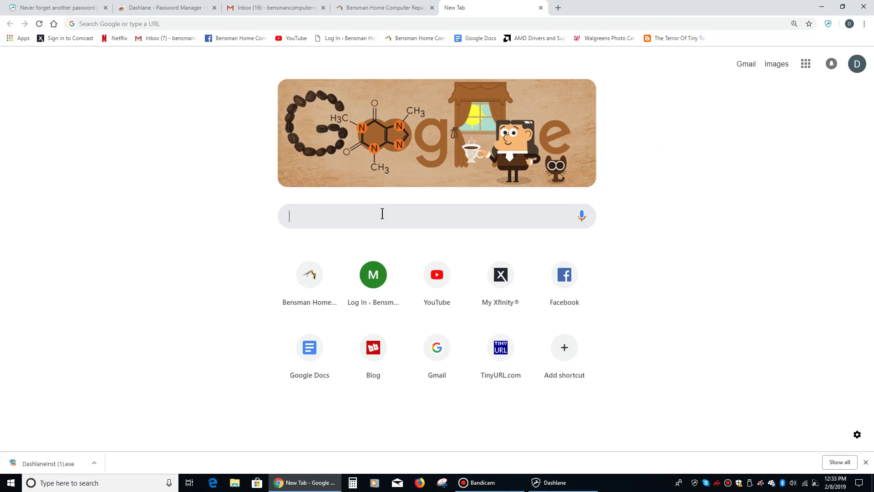
pyautogui.write('v')
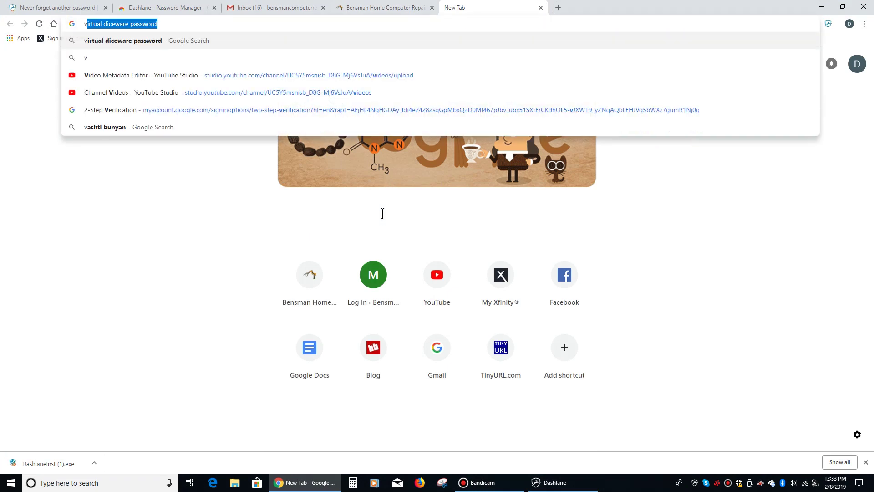
pyautogui.write('irtual')
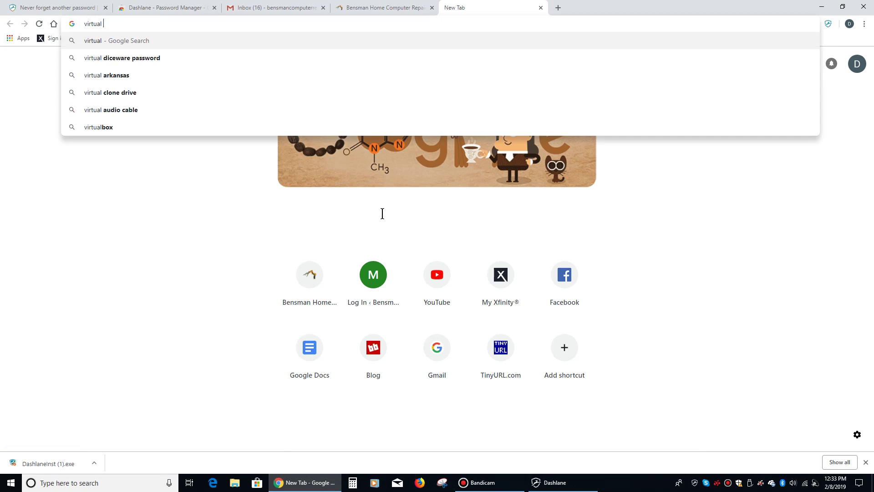
pyautogui.press('Return')
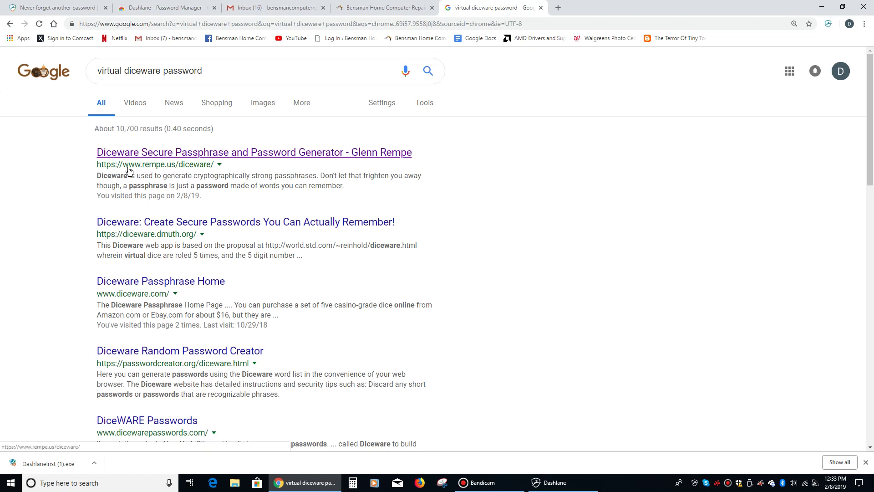
pyautogui.click(209, 155)
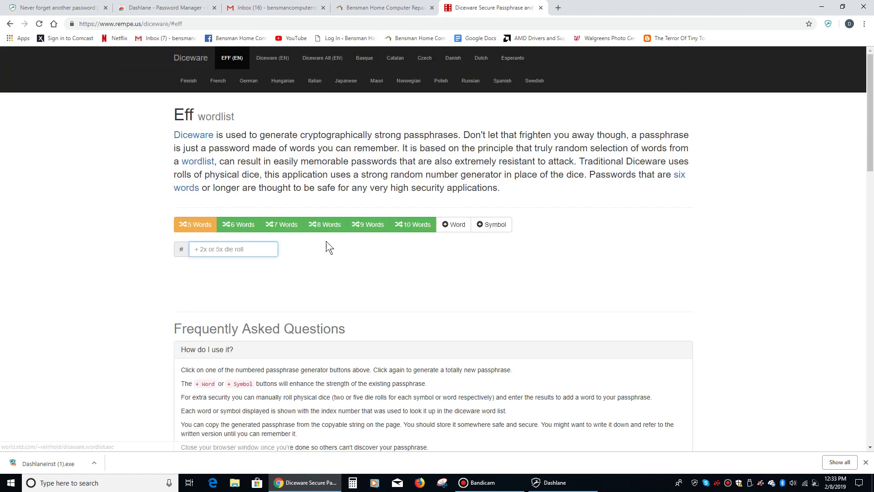
# Generate a 9-word passphrase from the EFF wordlist, and replace it with a newly generated one of the same length.
pyautogui.click(367, 233)
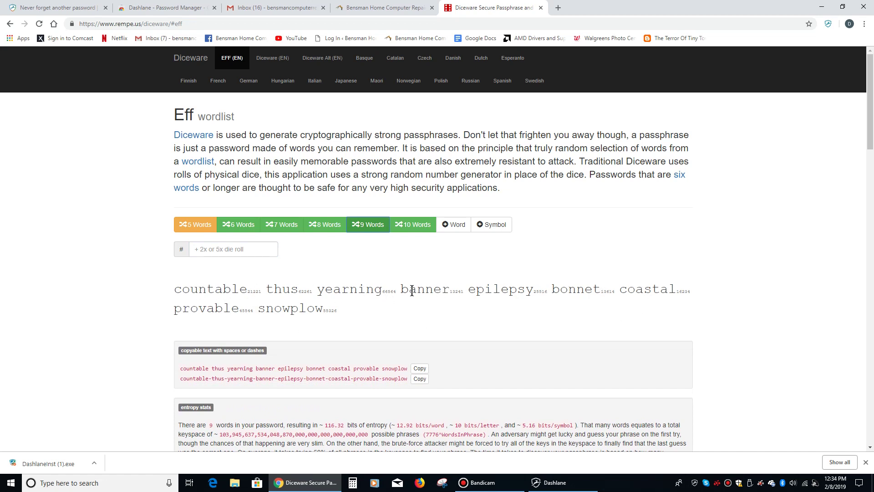
pyautogui.click(370, 229)
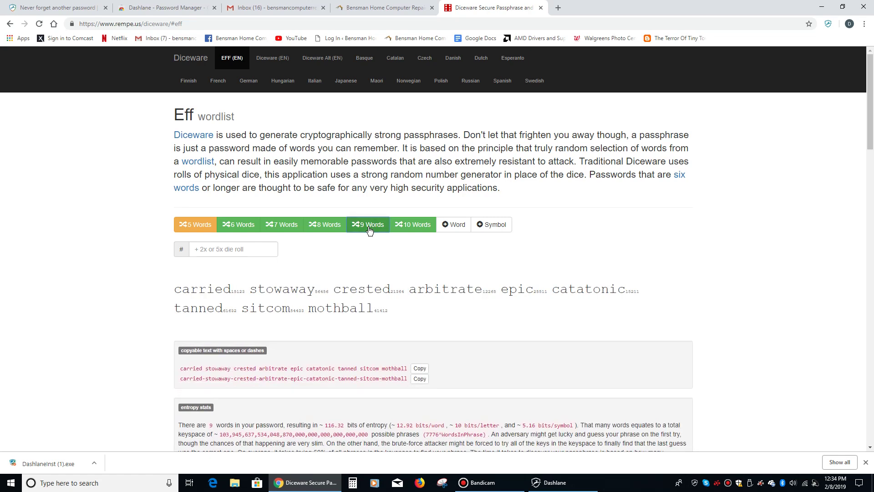
# Switch to the Dashlane desktop application and browse the saved passwords in the vault.
pyautogui.click(825, 7)
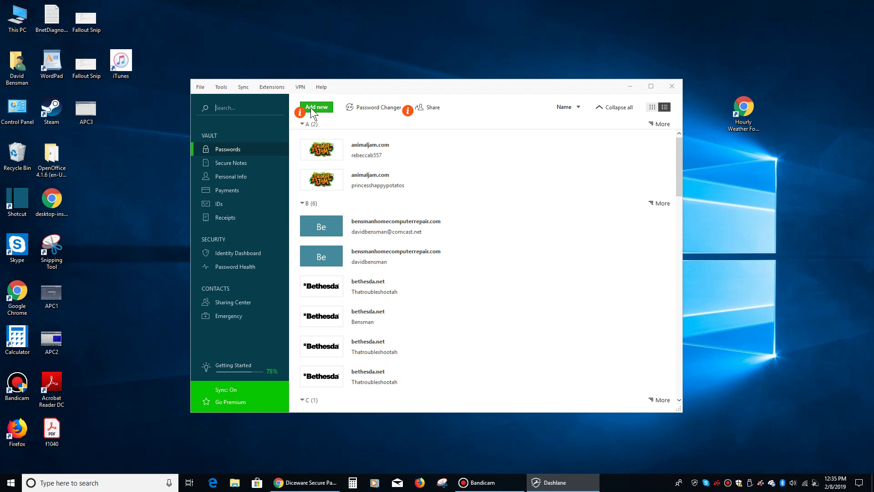
pyautogui.scroll(-3, 490, 237)
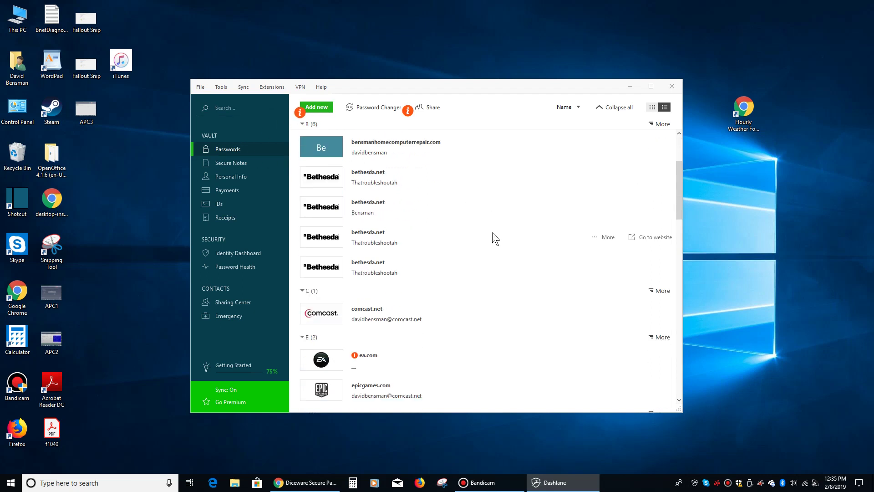
pyautogui.scroll(-5, 490, 229)
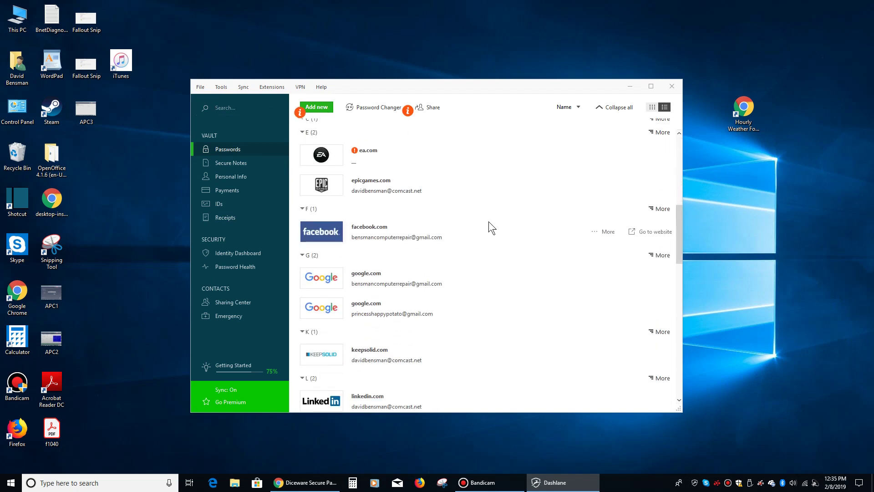
pyautogui.scroll(-3, 487, 216)
pyautogui.scroll(2, 480, 215)
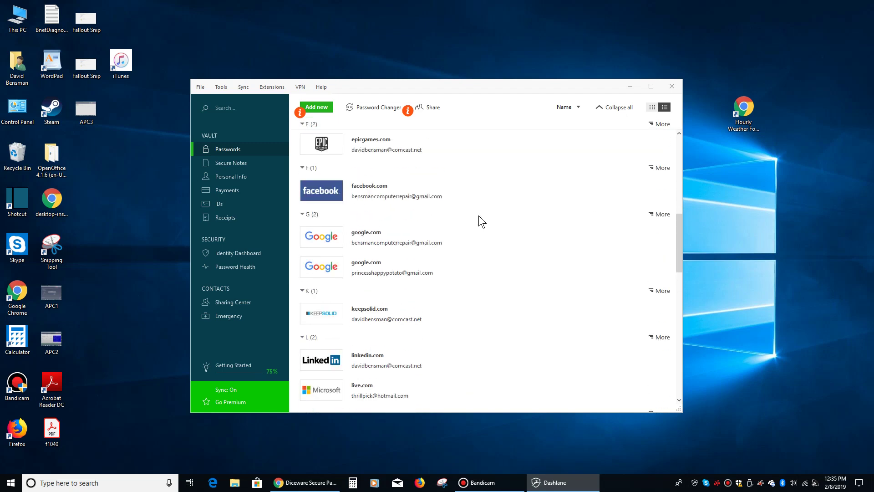
pyautogui.scroll(8, 479, 215)
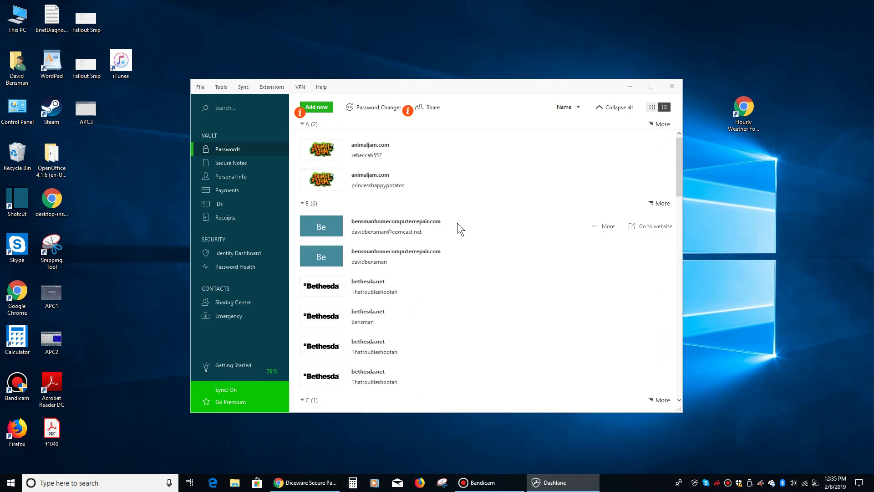
# Open a new password entry to view its fields and category options, and cancel it without saving.
pyautogui.click(321, 106)
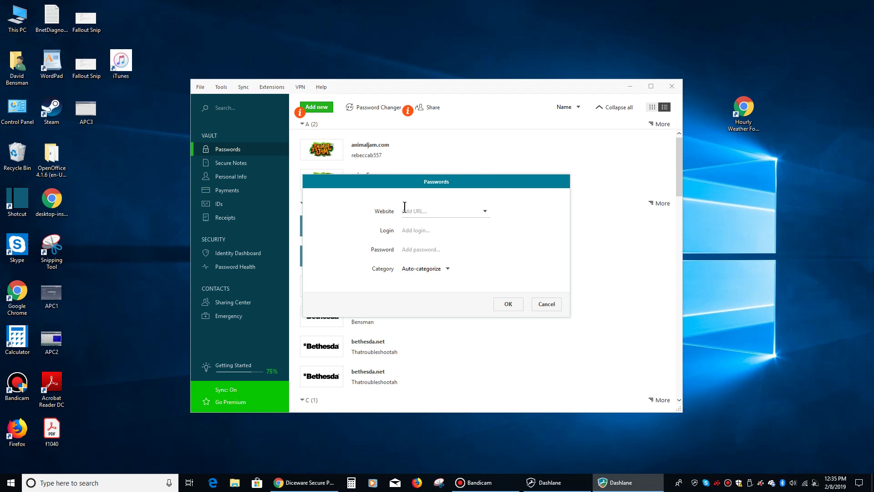
pyautogui.click(404, 230)
pyautogui.click(418, 268)
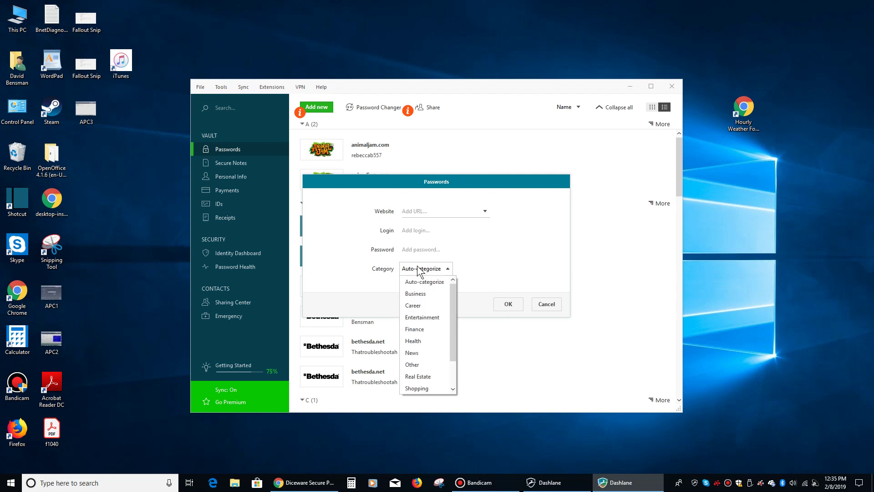
pyautogui.click(418, 269)
pyautogui.click(542, 304)
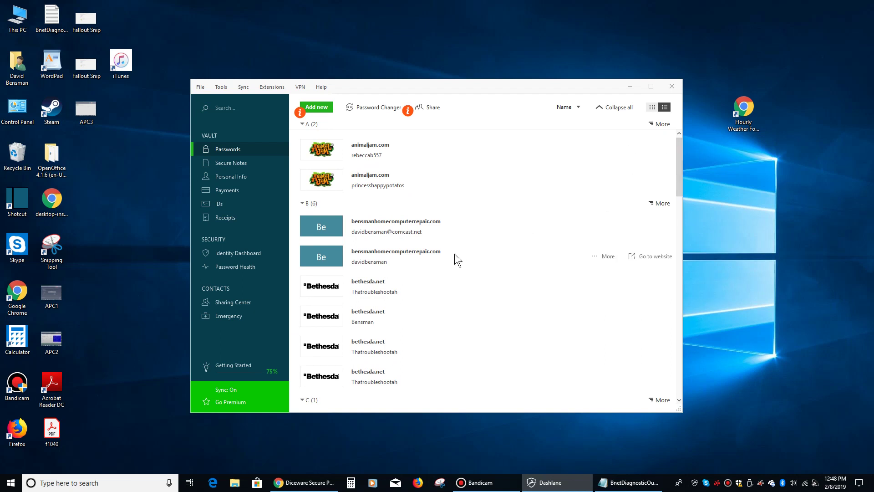
# Open the Password Health report and look through the accounts listed with weak passwords.
pyautogui.scroll(-1, 464, 241)
pyautogui.scroll(-1, 468, 241)
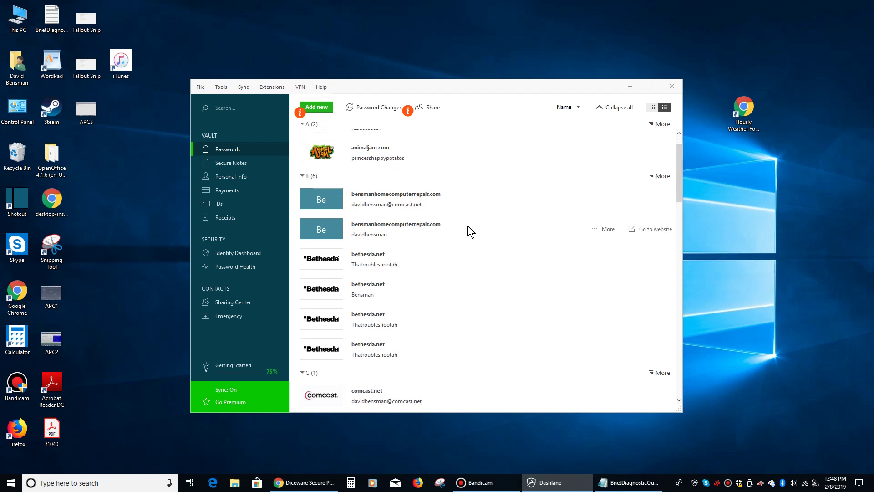
pyautogui.click(242, 266)
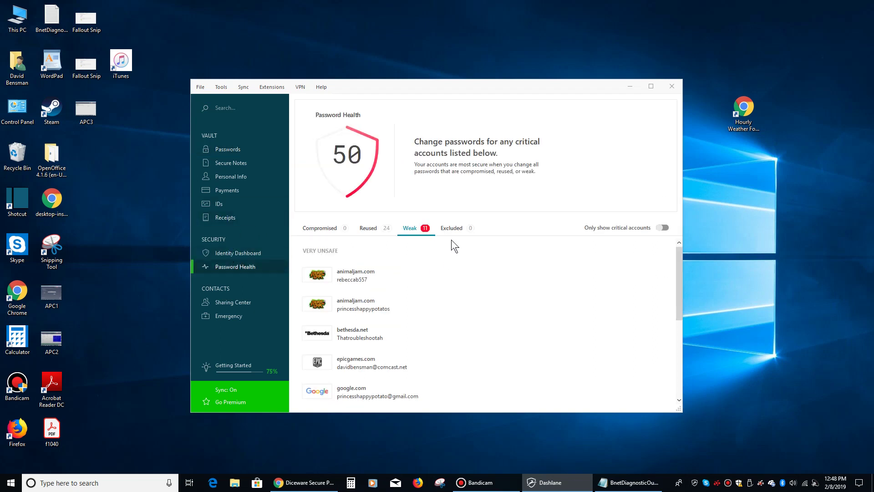
pyautogui.scroll(-2, 452, 239)
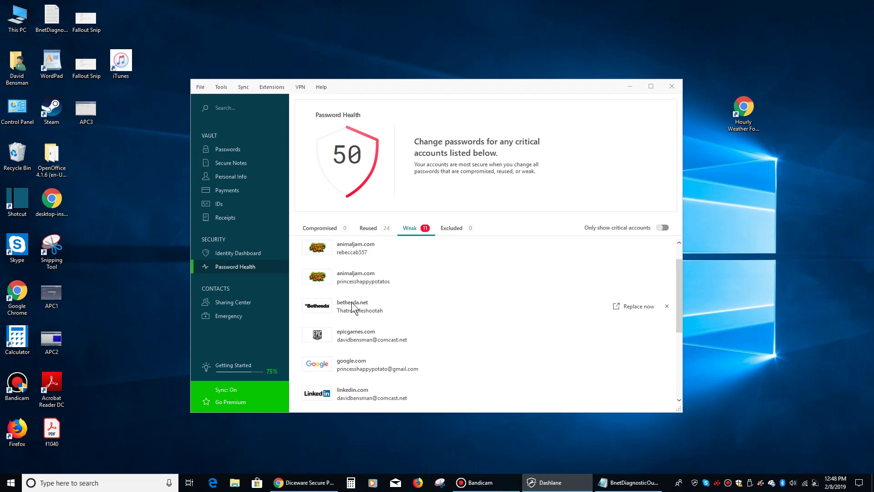
pyautogui.scroll(-3, 458, 290)
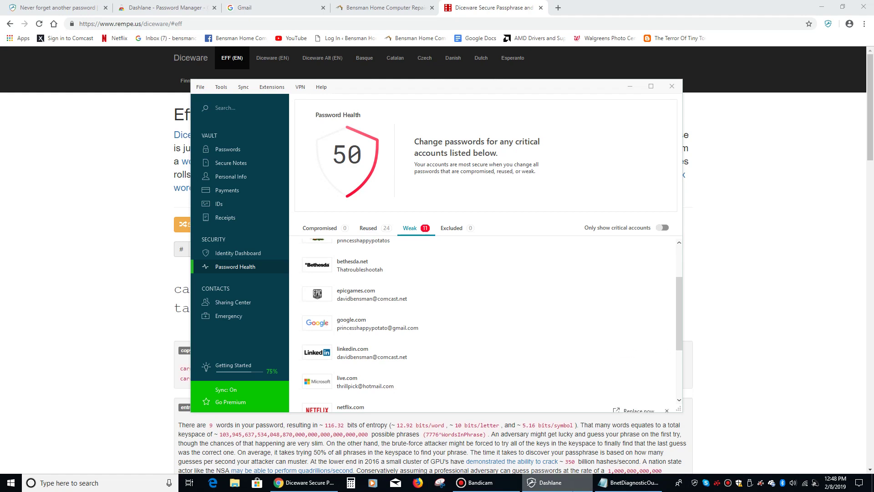
# Switch to Chrome and open the password generator of the Dashlane browser extension.
pyautogui.click(320, 483)
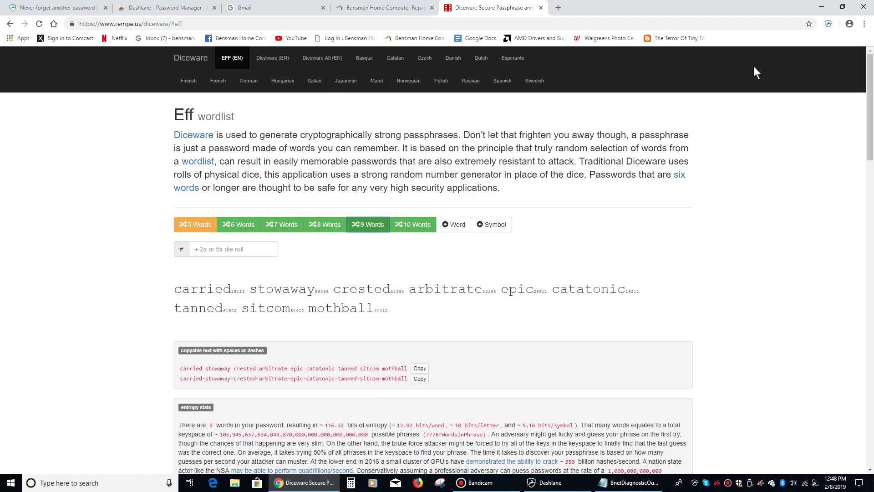
pyautogui.click(828, 26)
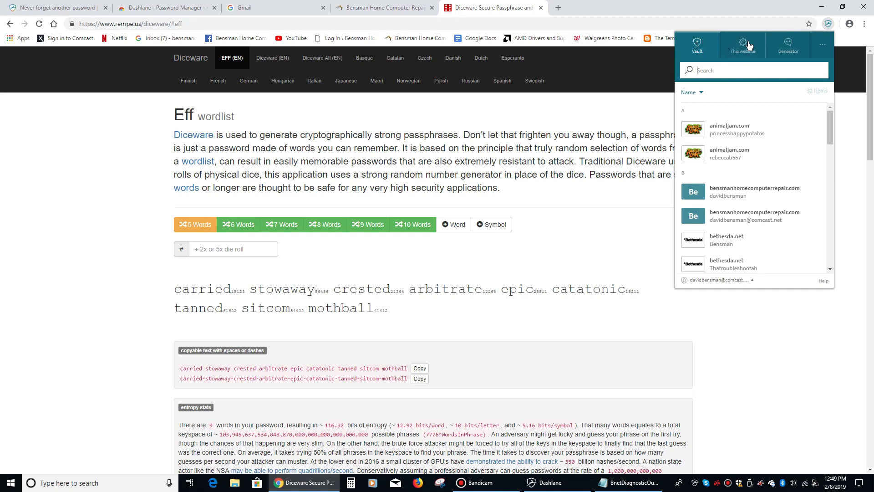
pyautogui.click(789, 44)
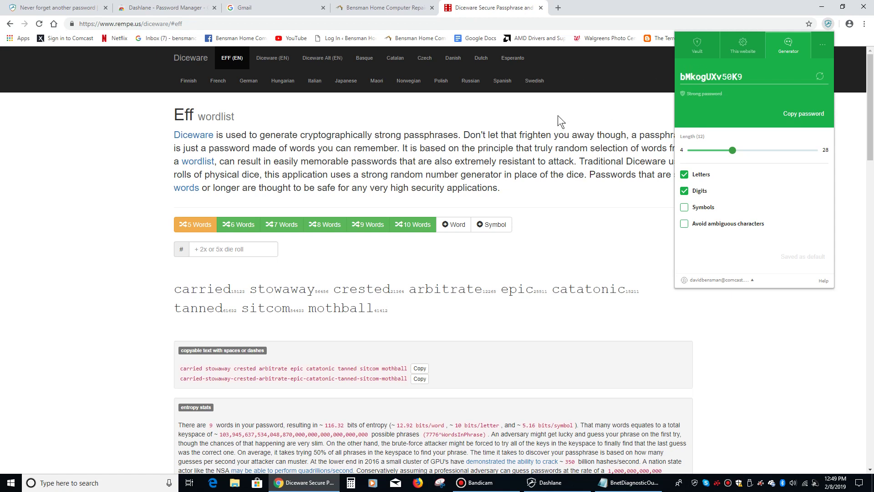
# Review the open browser pages for the Dashlane extension and the Dashlane website, ending on the Bensman Home Computer Repair site.
pyautogui.click(387, 7)
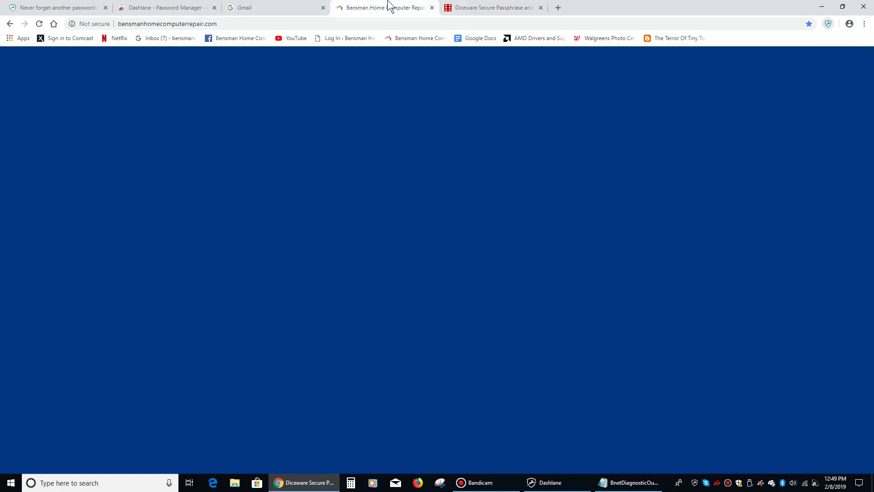
pyautogui.click(267, 6)
pyautogui.click(139, 12)
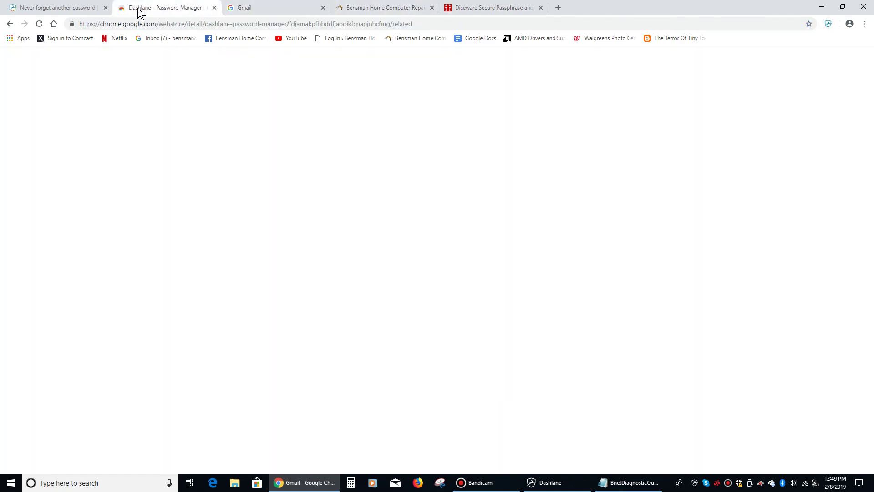
pyautogui.click(543, 229)
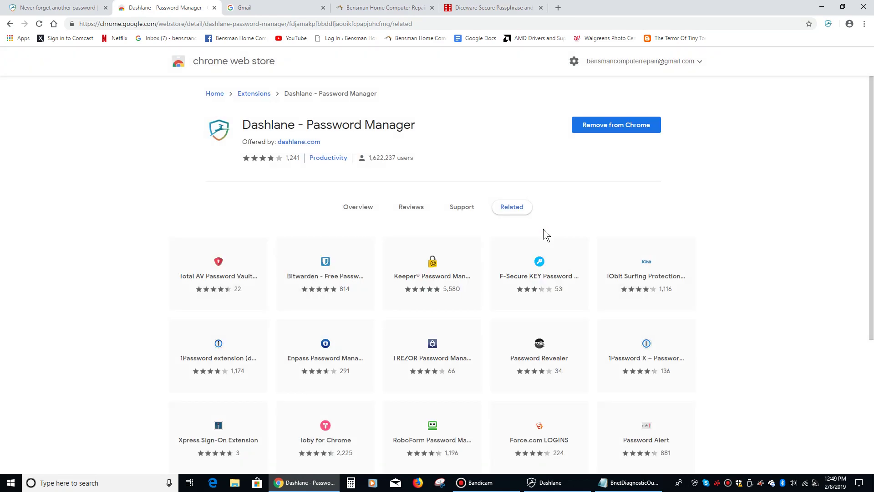
pyautogui.click(66, 7)
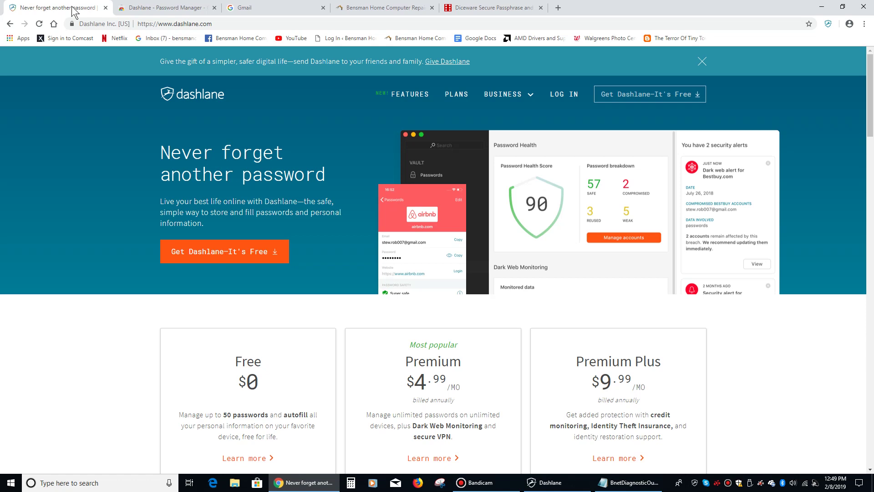
pyautogui.click(380, 9)
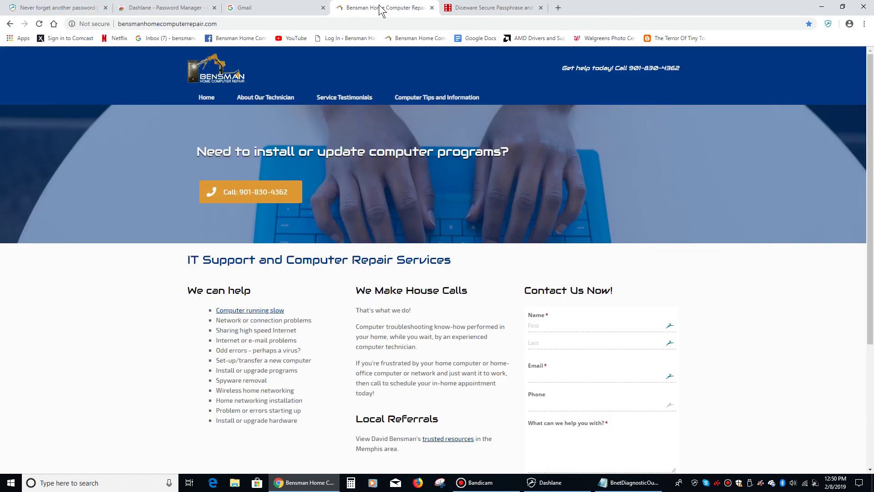